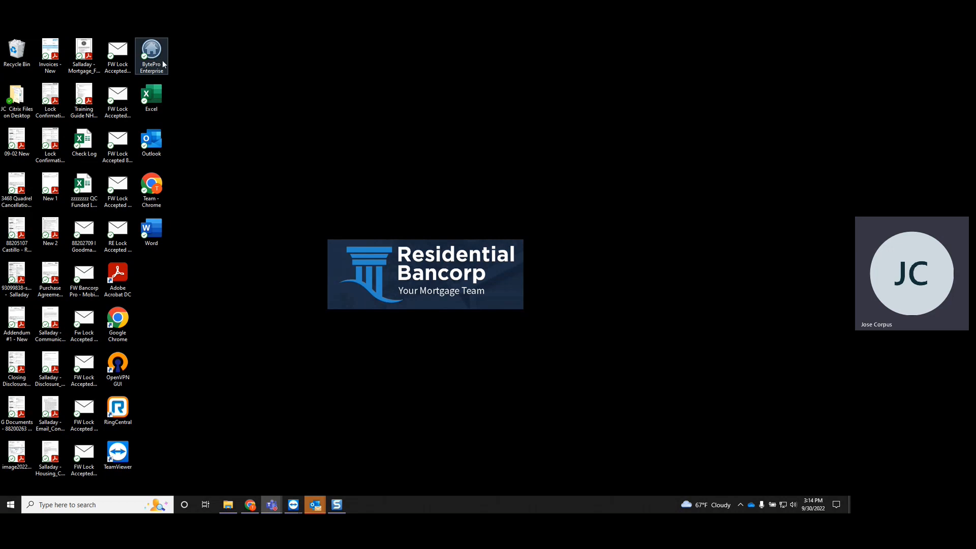
# Step: Search for BytePro and launch BytePro Enterprise
pyautogui.click(93, 505)
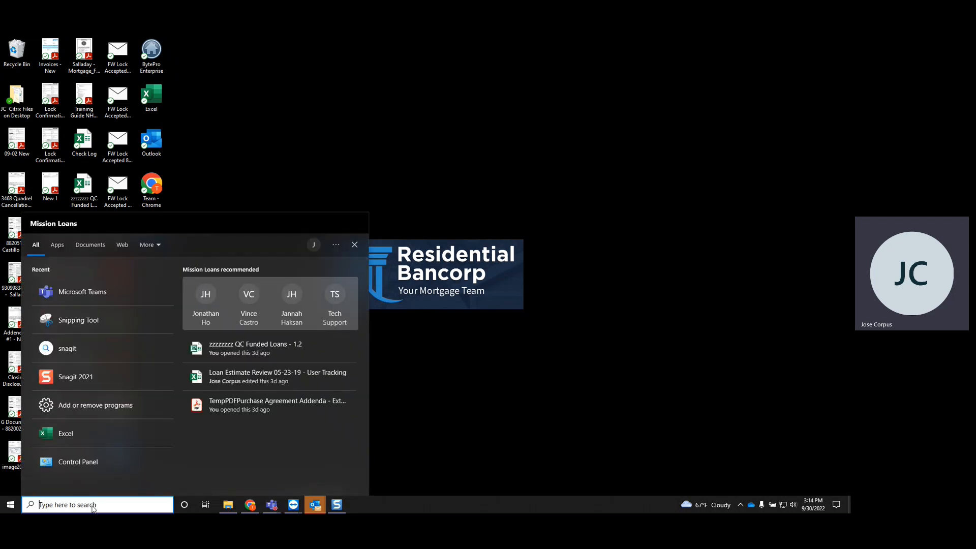
pyautogui.write('byte')
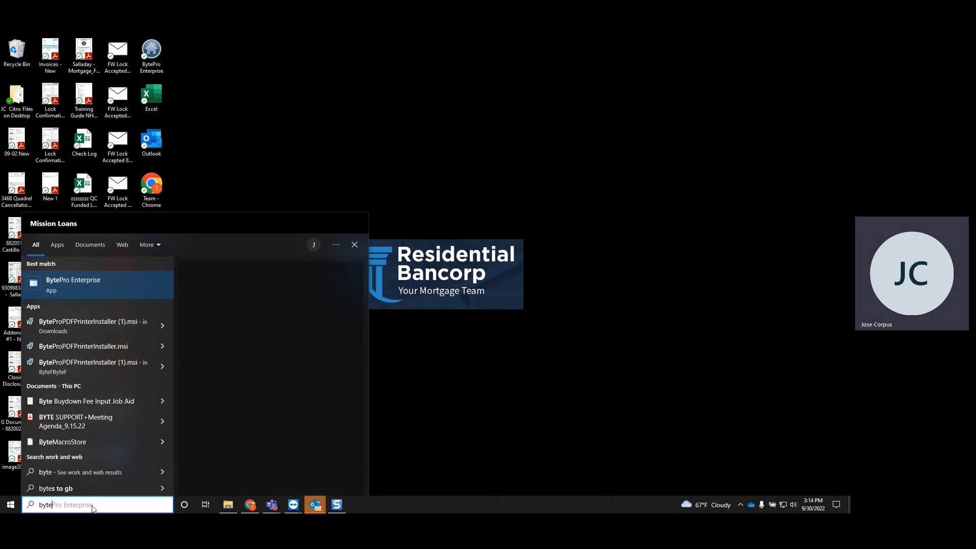
pyautogui.click(124, 291)
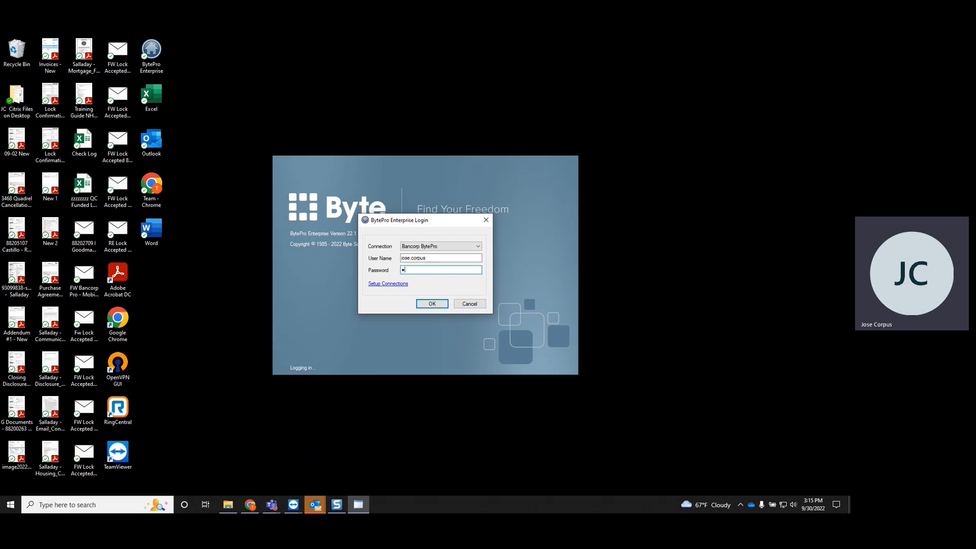
# Step: Enter the account password in the login dialog and submit the login
pyautogui.write('***')
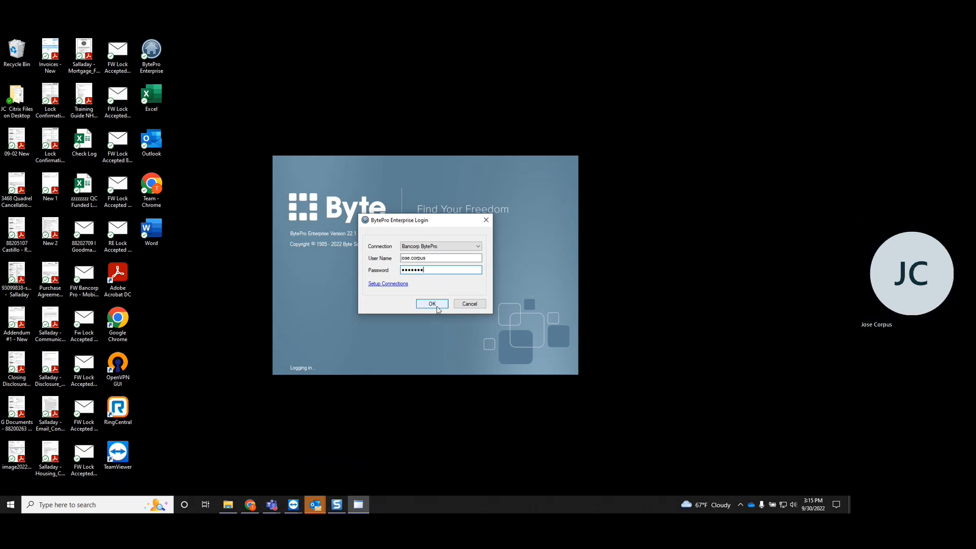
pyautogui.click(444, 259)
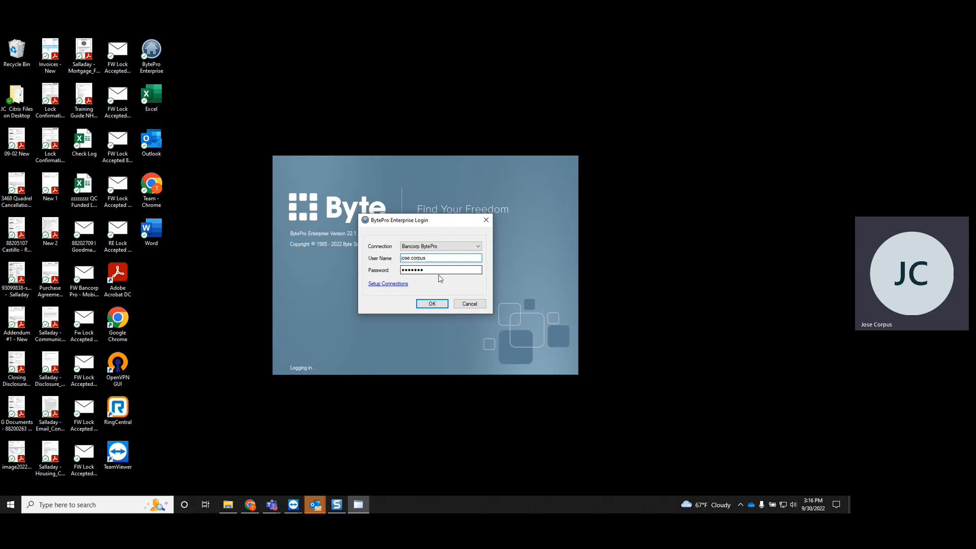
pyautogui.click(446, 271)
pyautogui.click(430, 303)
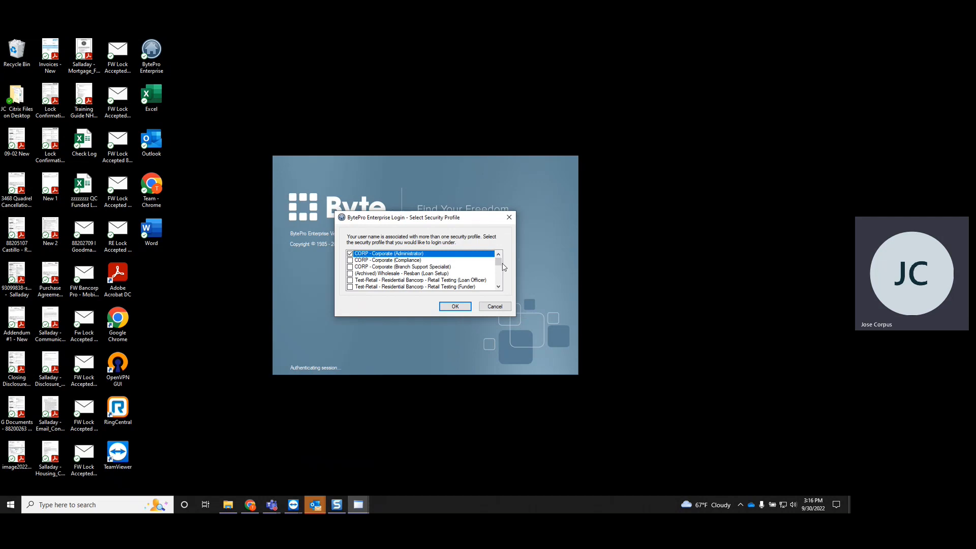
# Step: Choose a security profile from the list and continue logging in
pyautogui.click(498, 287)
pyautogui.scroll(-2, 499, 288)
pyautogui.click(417, 280)
pyautogui.click(447, 307)
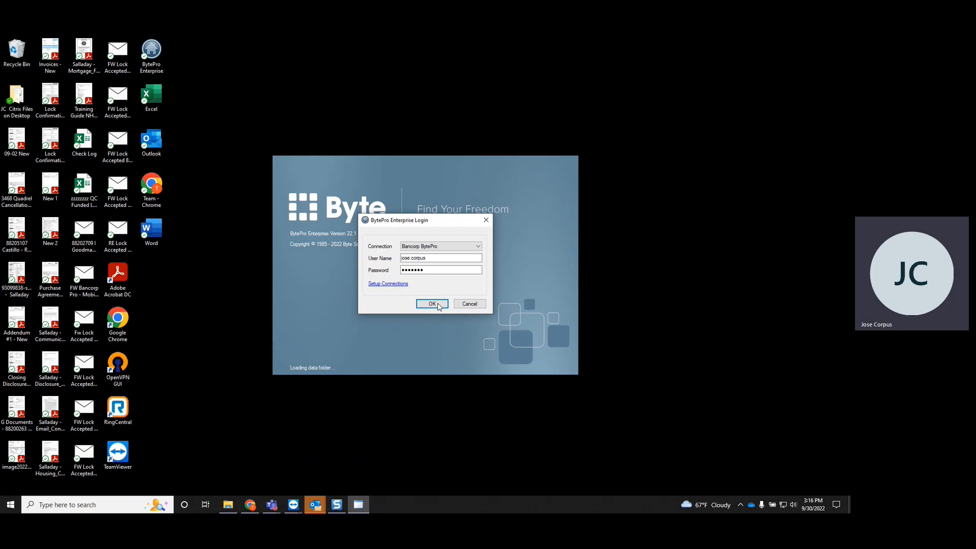
pyautogui.click(432, 304)
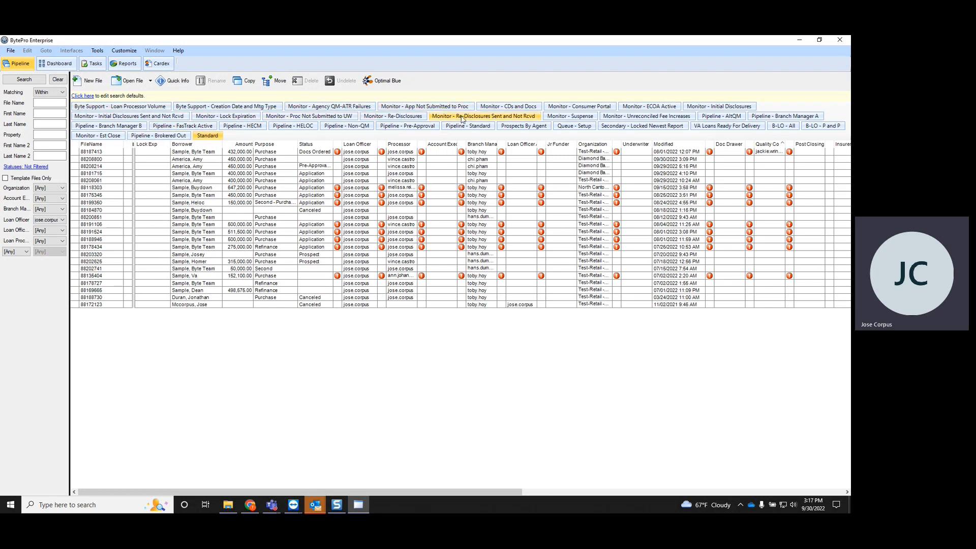
# Step: Start a new file and set its organization to Diamond Bar 233 - Residential Bancorp
pyautogui.click(94, 85)
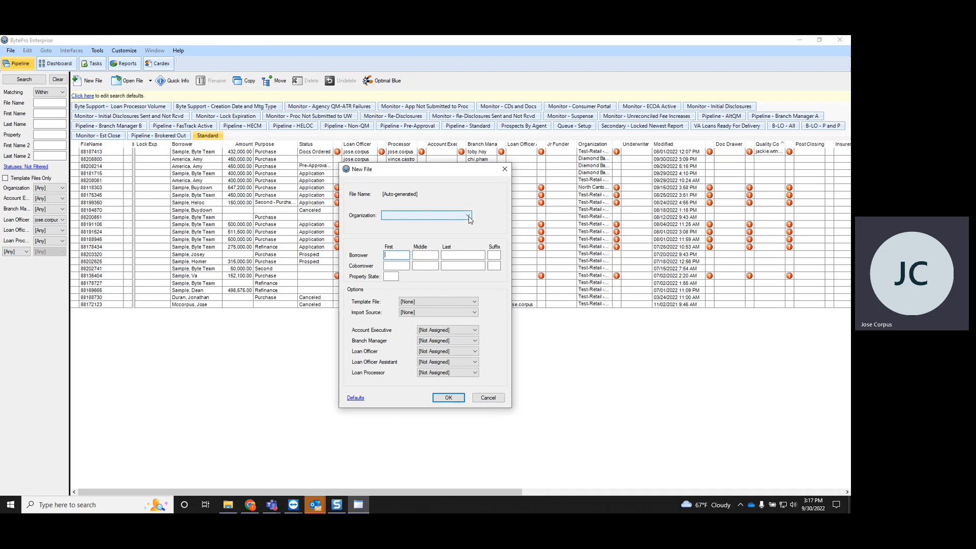
pyautogui.click(398, 277)
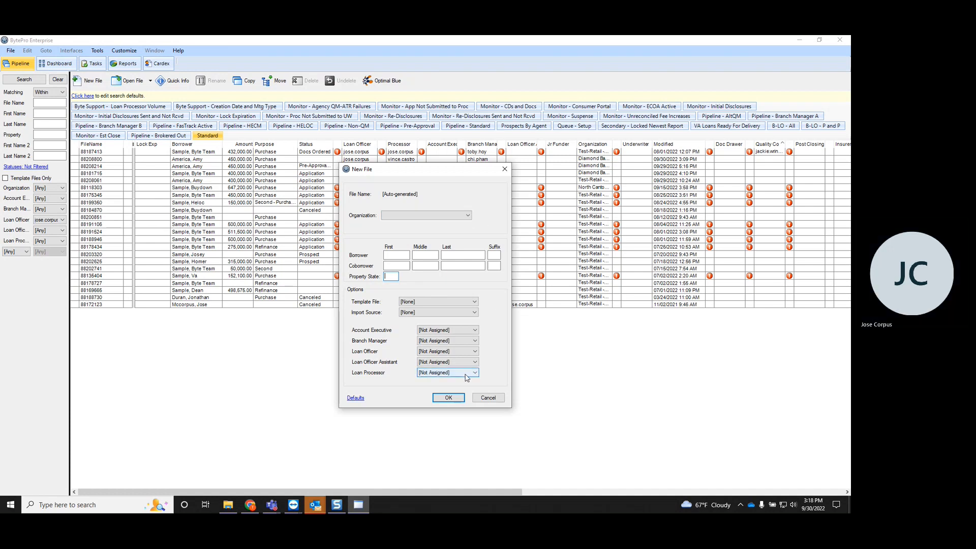
pyautogui.click(460, 216)
pyautogui.moveTo(470, 239); pyautogui.dragTo(461, 288)
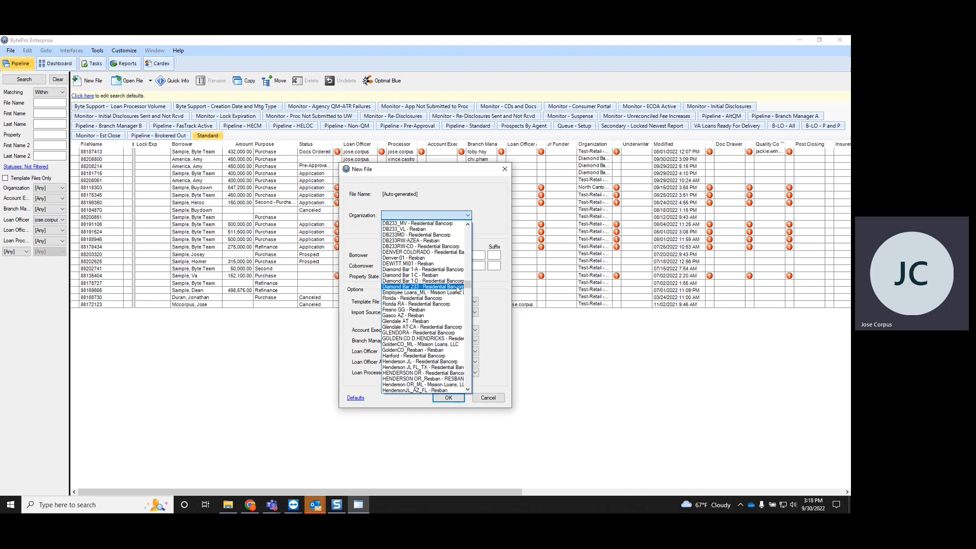
pyautogui.click(437, 287)
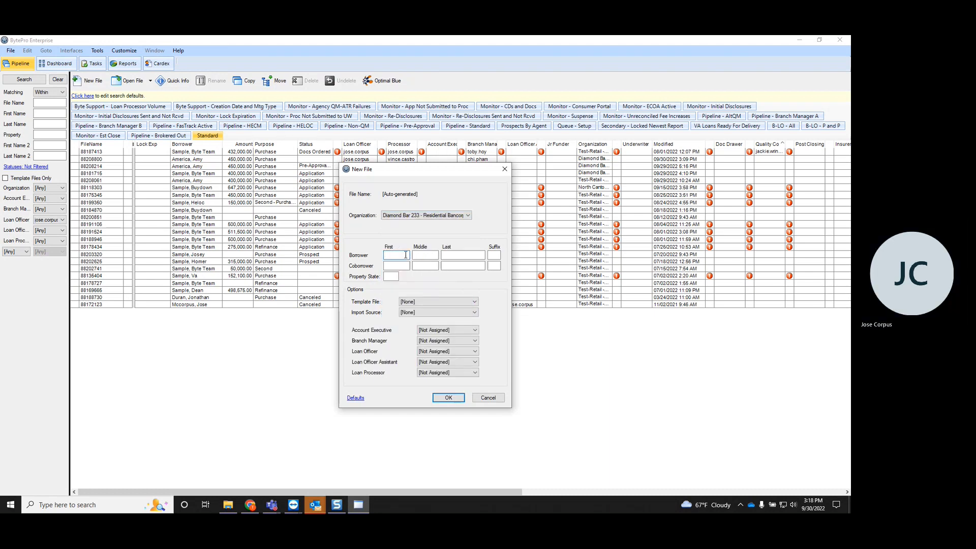
# Step: Enter the borrower's first and last name and set the property state to CA
pyautogui.press('Tab')
pyautogui.press('Tab')
pyautogui.write('America')
pyautogui.press('Tab')
pyautogui.press('Tab')
pyautogui.press('Tab')
pyautogui.press('Tab')
pyautogui.press('Tab')
pyautogui.press('Tab')
pyautogui.write('CA')
pyautogui.press('Tab')
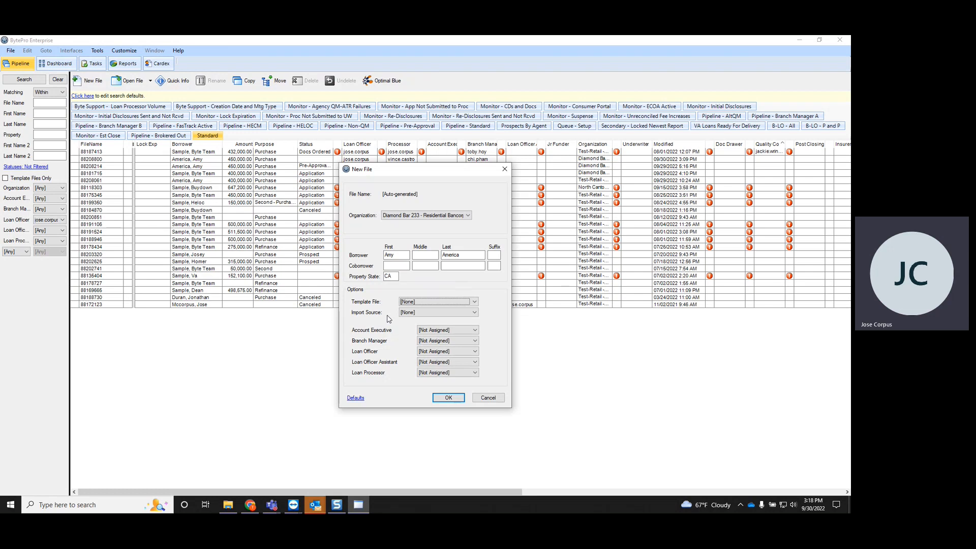
# Step: Assign the branch manager and the loan officer, choosing the same user for both
pyautogui.click(442, 341)
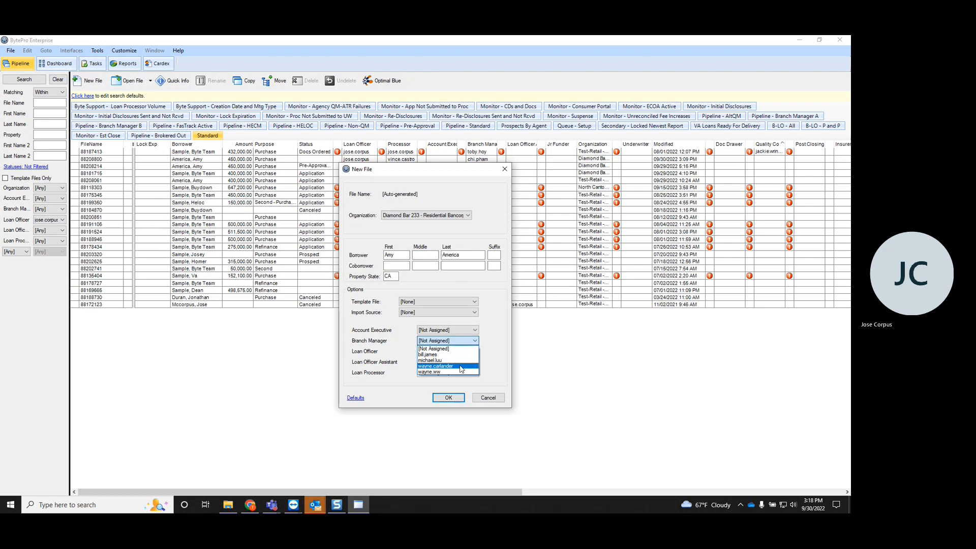
pyautogui.click(460, 366)
pyautogui.click(445, 352)
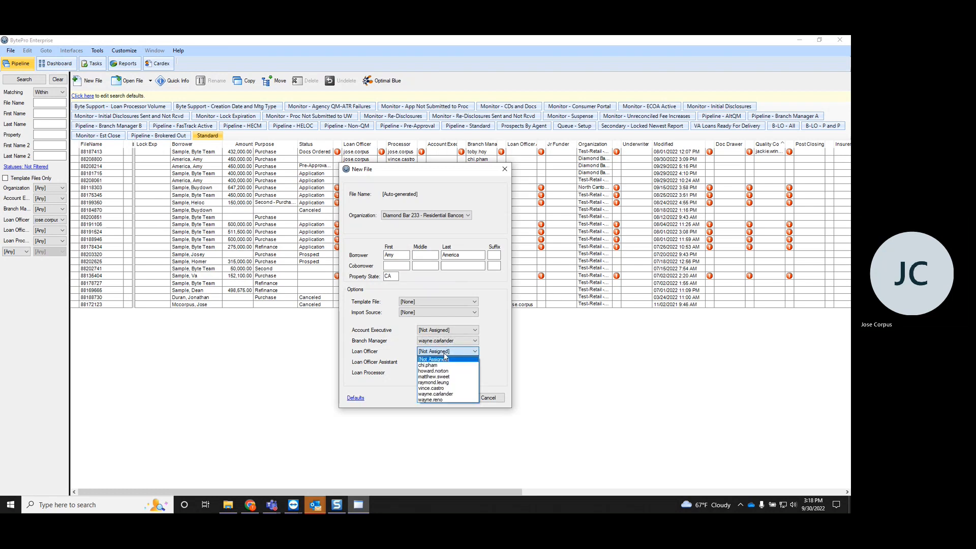
pyautogui.click(444, 353)
pyautogui.click(444, 353)
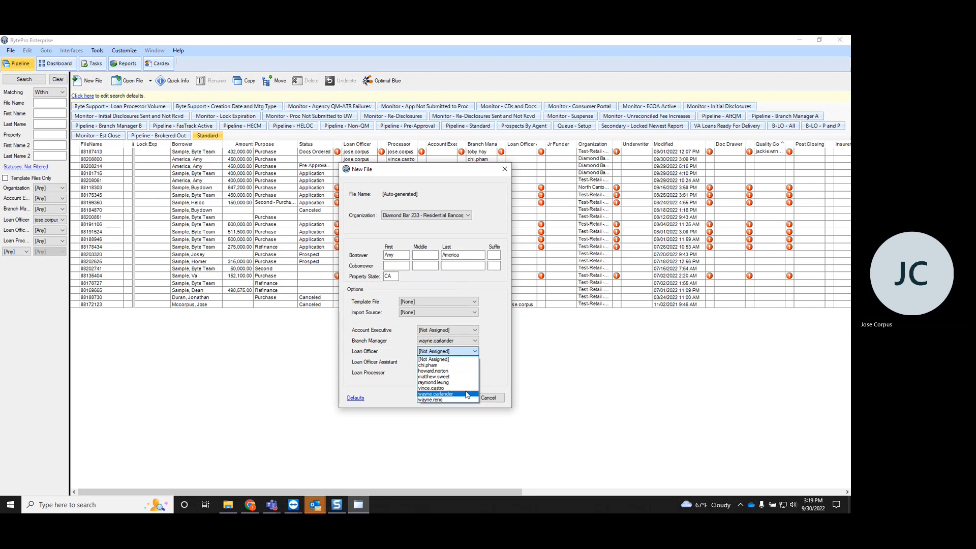
pyautogui.click(467, 395)
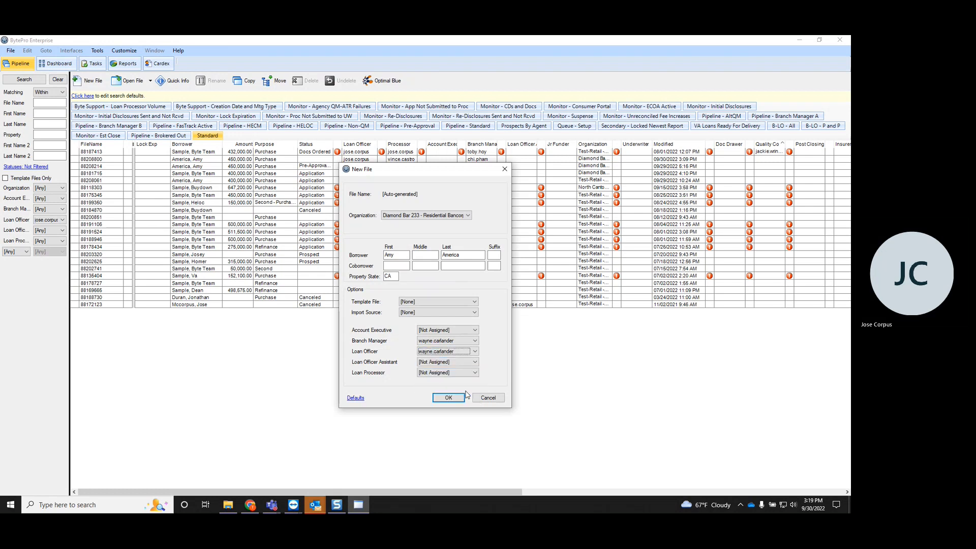
# Step: Leave the loan officer assistant unassigned and create the new file
pyautogui.click(440, 369)
pyautogui.click(443, 399)
pyautogui.click(456, 400)
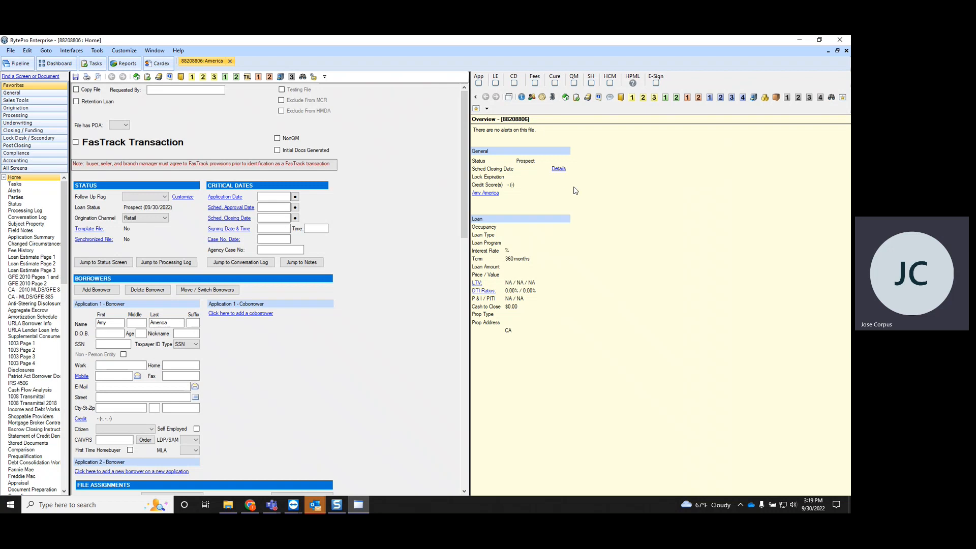
# Step: Detach the overview panel into a floating window, move it, and attach it back to the main window
pyautogui.click(509, 98)
pyautogui.moveTo(310, 148); pyautogui.dragTo(680, 179)
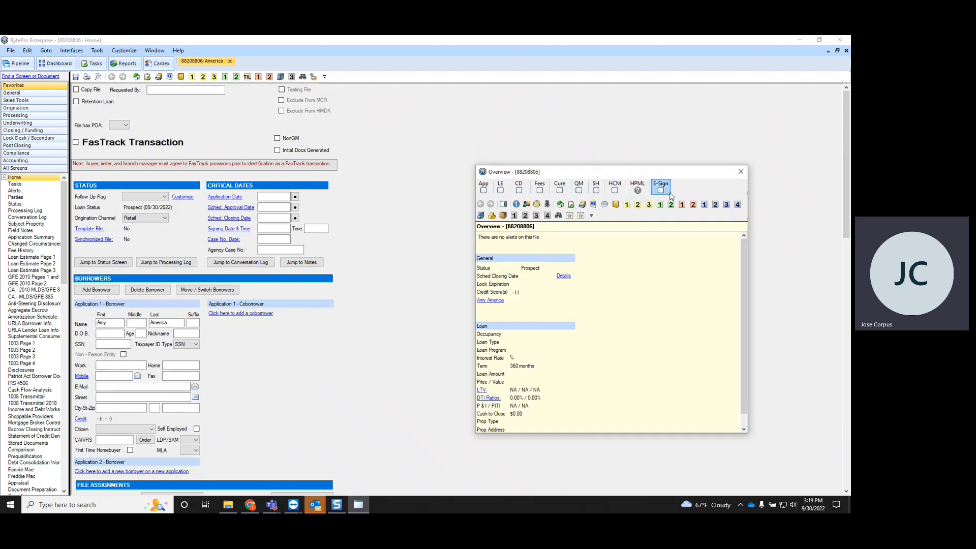
pyautogui.click(503, 205)
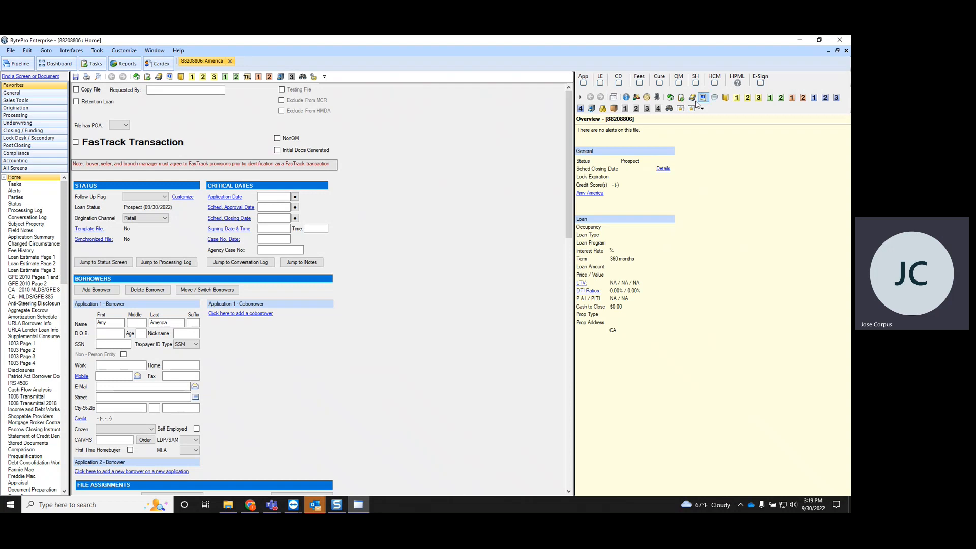